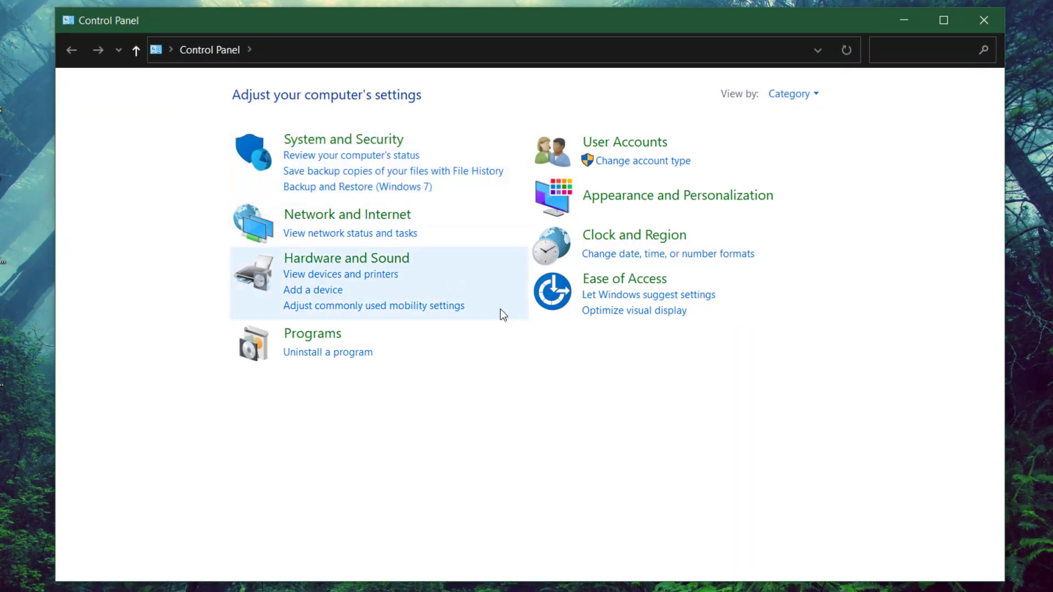
# - Find Microsoft Edge in Control Panel's Uninstall a program list
pyautogui.click(337, 352)
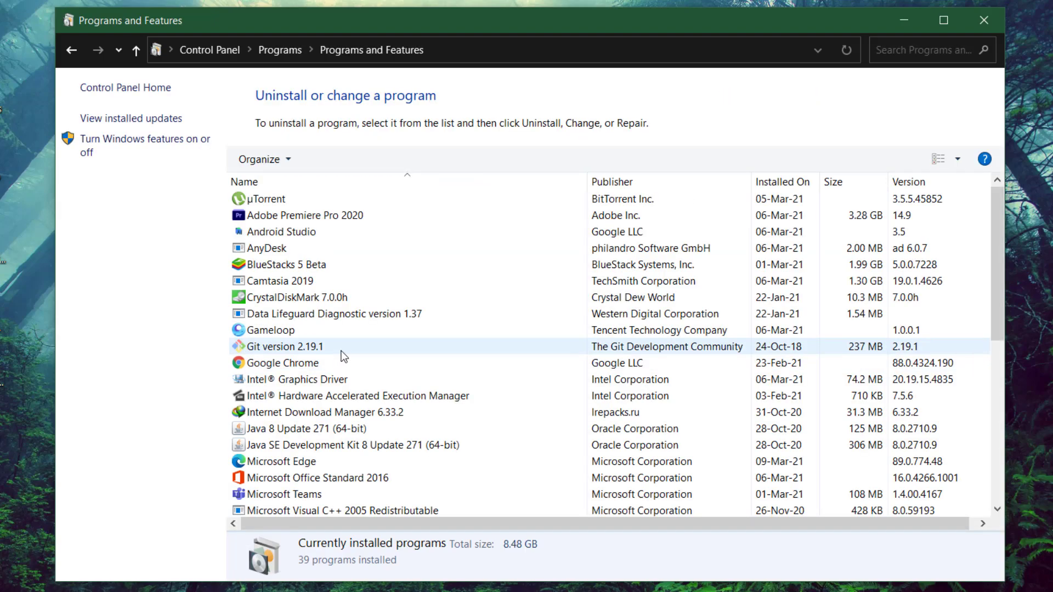
pyautogui.scroll(-3, 302, 383)
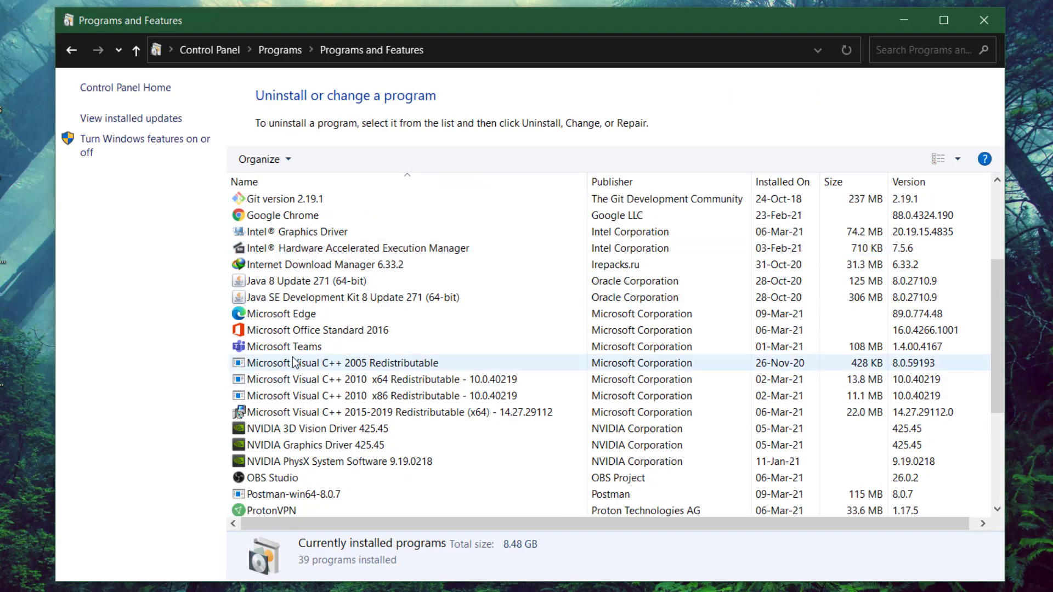
pyautogui.scroll(-3, 296, 362)
pyautogui.scroll(-3, 296, 363)
pyautogui.scroll(-2, 301, 386)
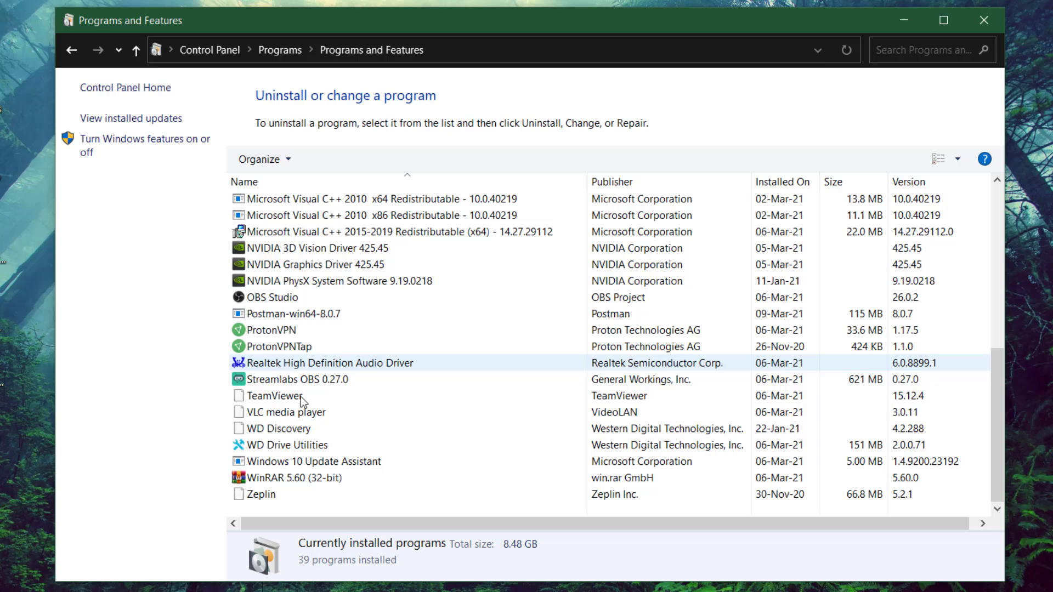
pyautogui.click(301, 400)
pyautogui.press('m')
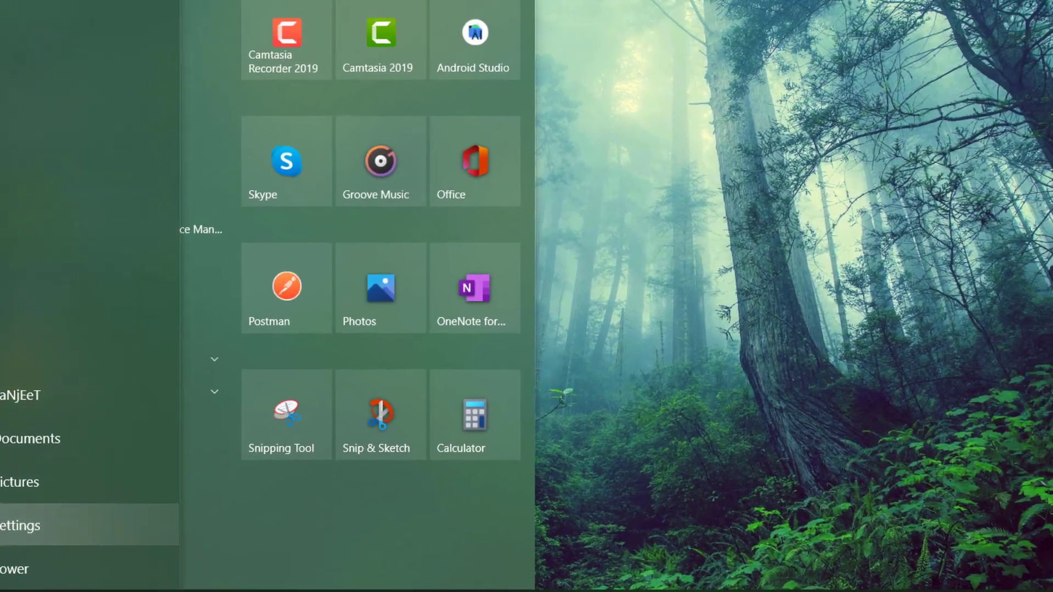
# - Expand Microsoft Edge in Settings' Apps & features to view its options
pyautogui.click(23, 487)
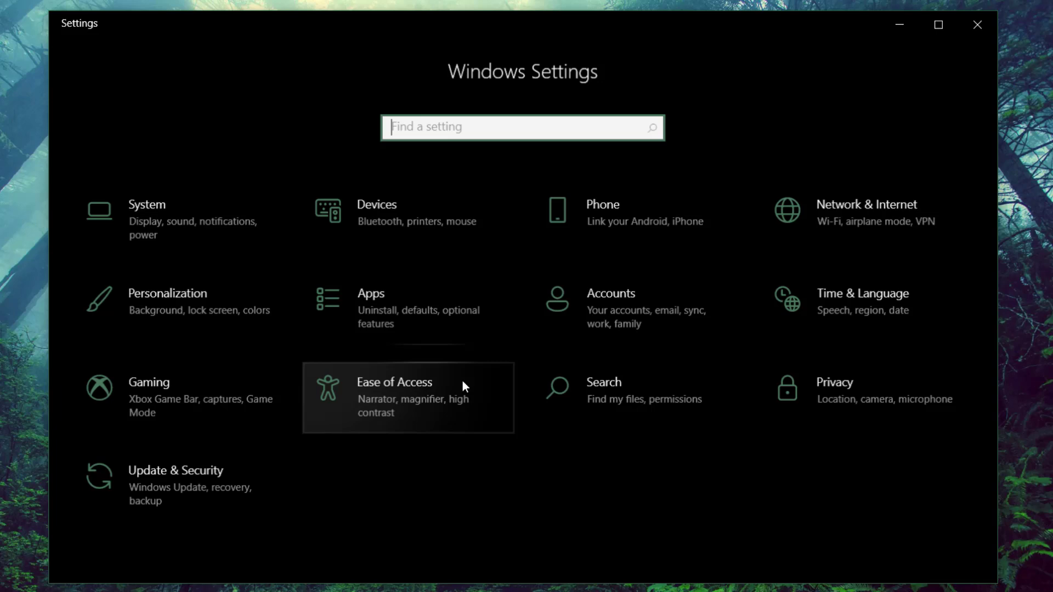
pyautogui.click(404, 318)
pyautogui.scroll(-2, 543, 395)
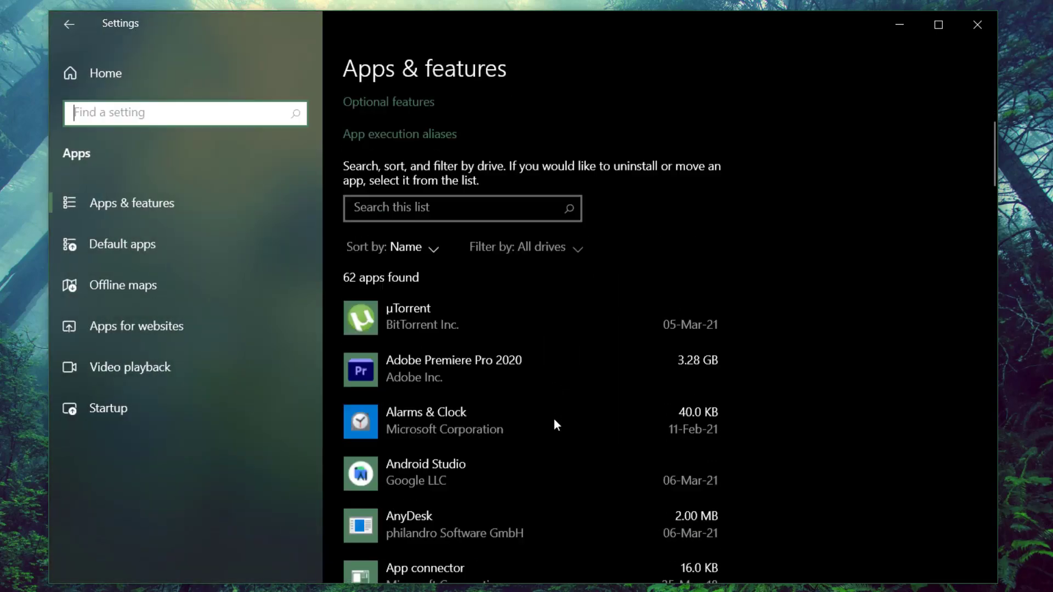
pyautogui.scroll(-5, 551, 412)
pyautogui.scroll(-4, 539, 396)
pyautogui.scroll(-6, 510, 345)
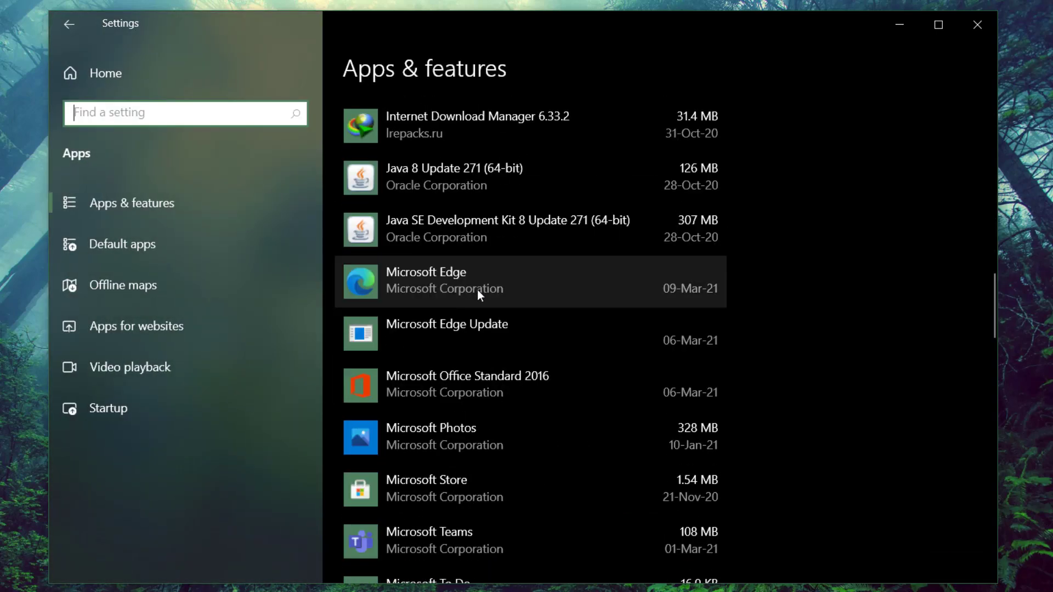
pyautogui.click(479, 289)
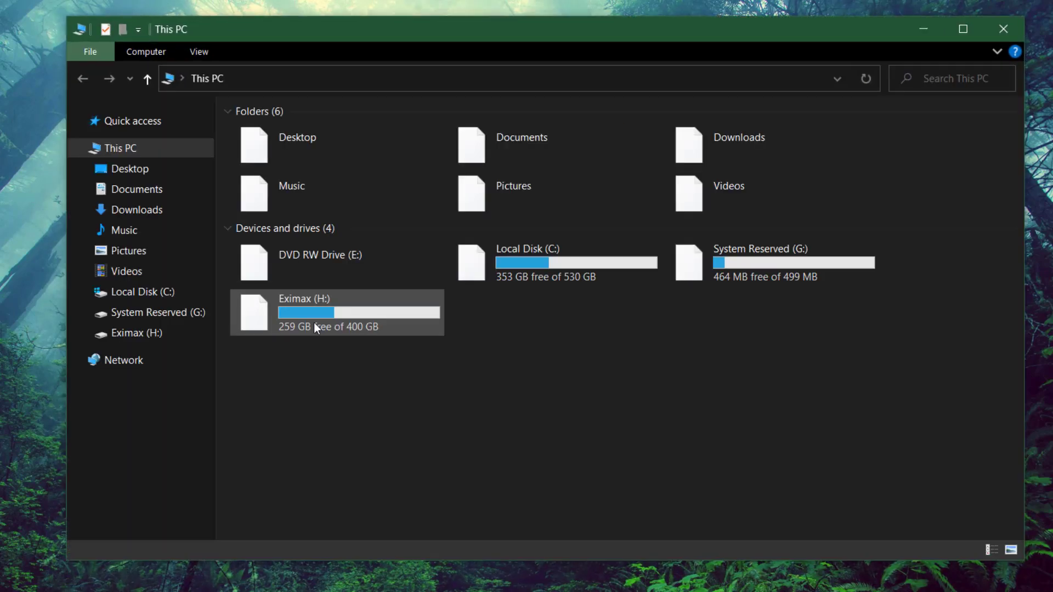
# - Open C:\Program Files (x86)\Microsoft\Edge\Application\89.0.774.48\Installer and select its address-bar path
pyautogui.click(593, 275)
pyautogui.doubleClick(593, 276)
pyautogui.click(306, 299)
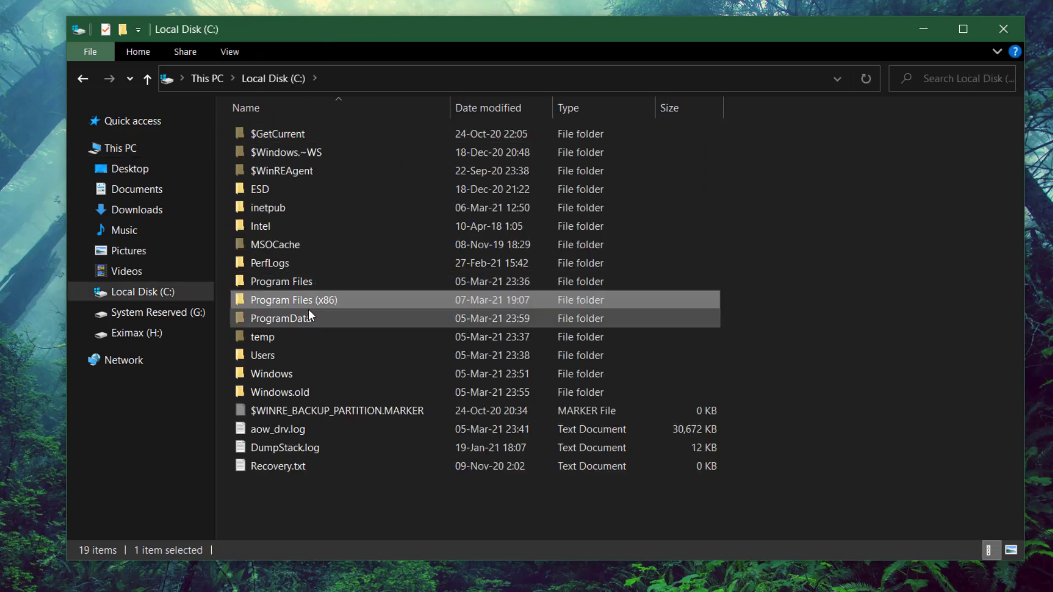
pyautogui.doubleClick(305, 299)
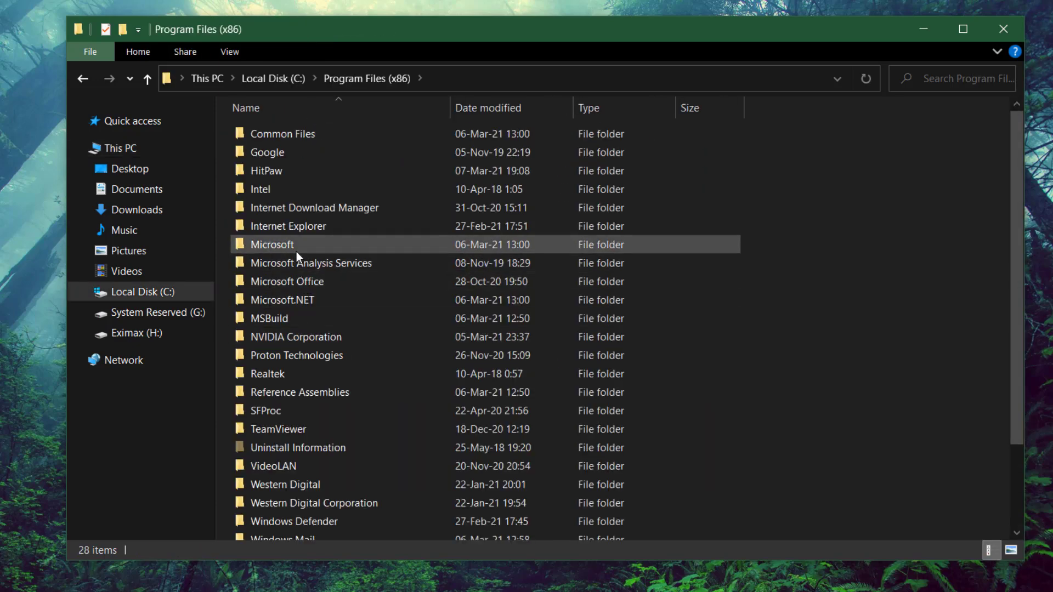
pyautogui.doubleClick(297, 249)
pyautogui.doubleClick(288, 137)
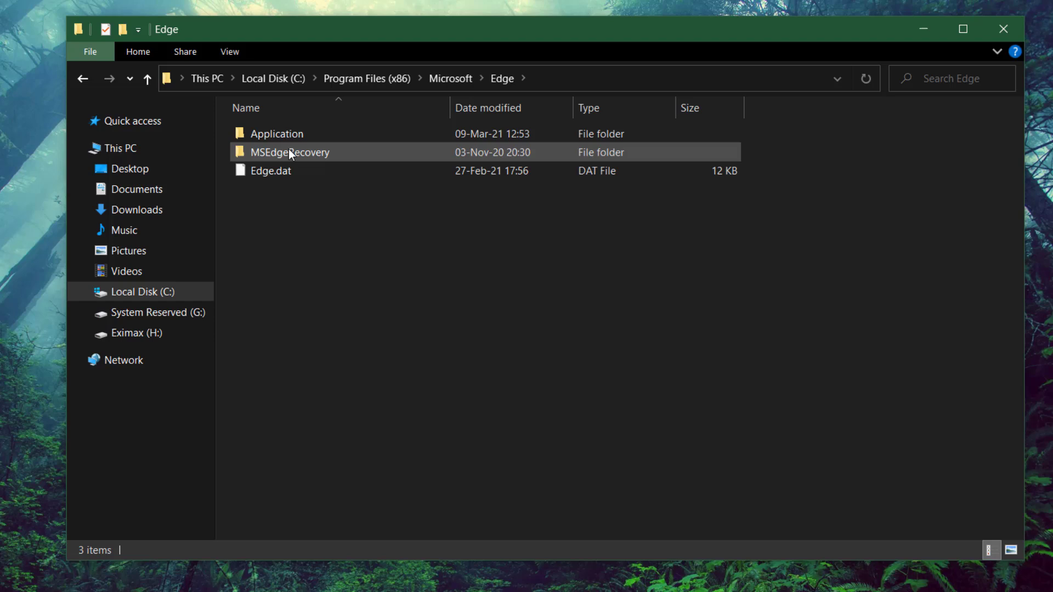
pyautogui.doubleClick(297, 133)
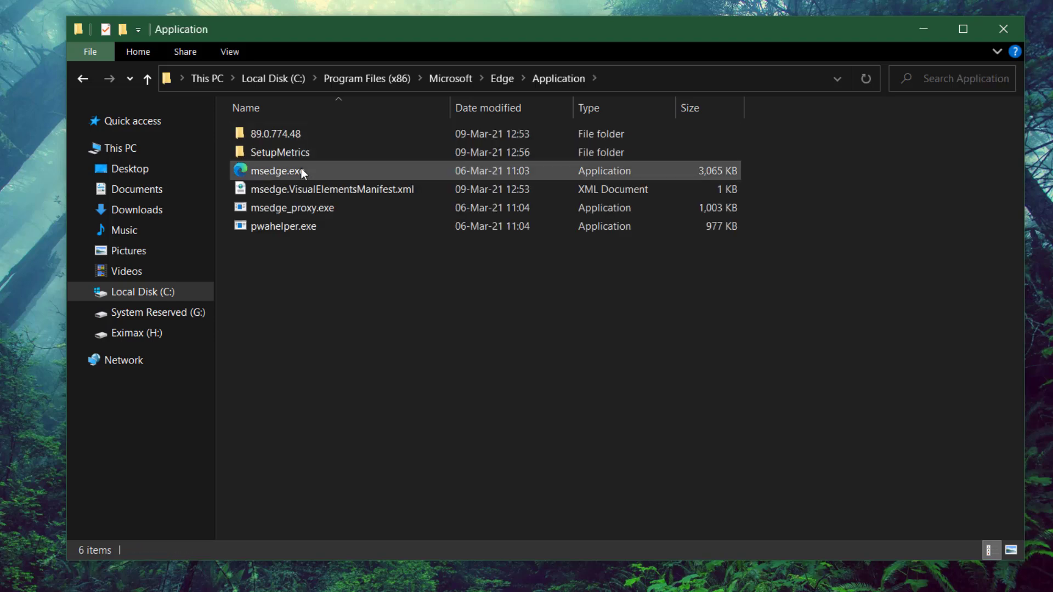
pyautogui.doubleClick(302, 138)
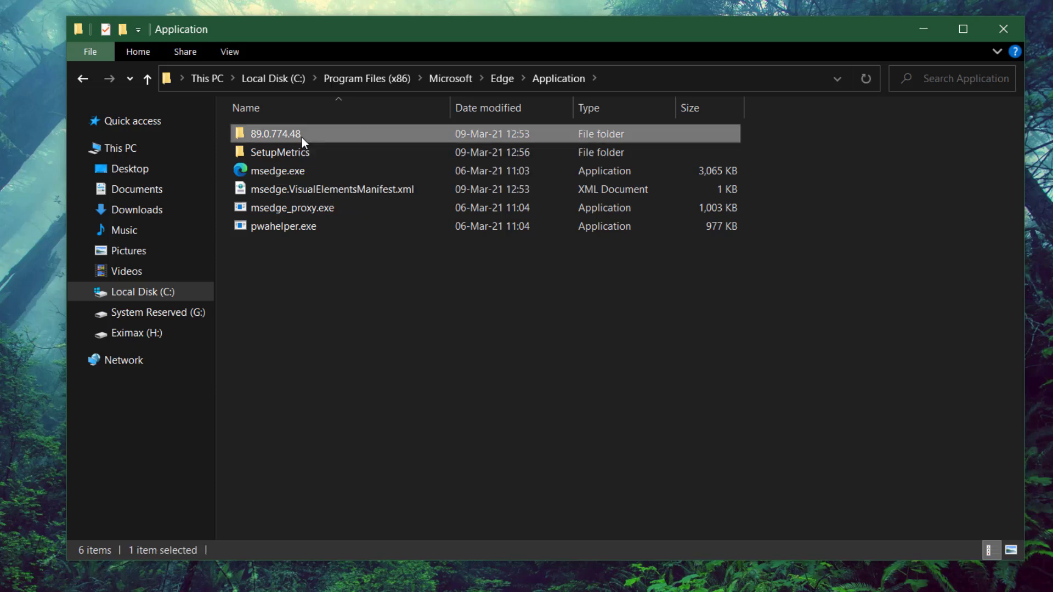
pyautogui.doubleClick(294, 206)
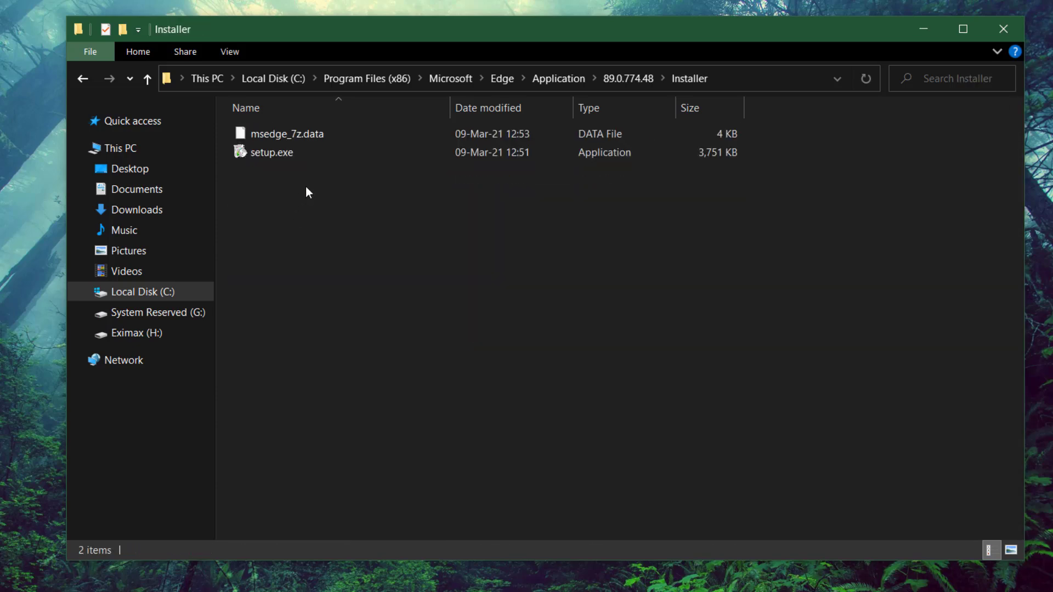
pyautogui.click(494, 77)
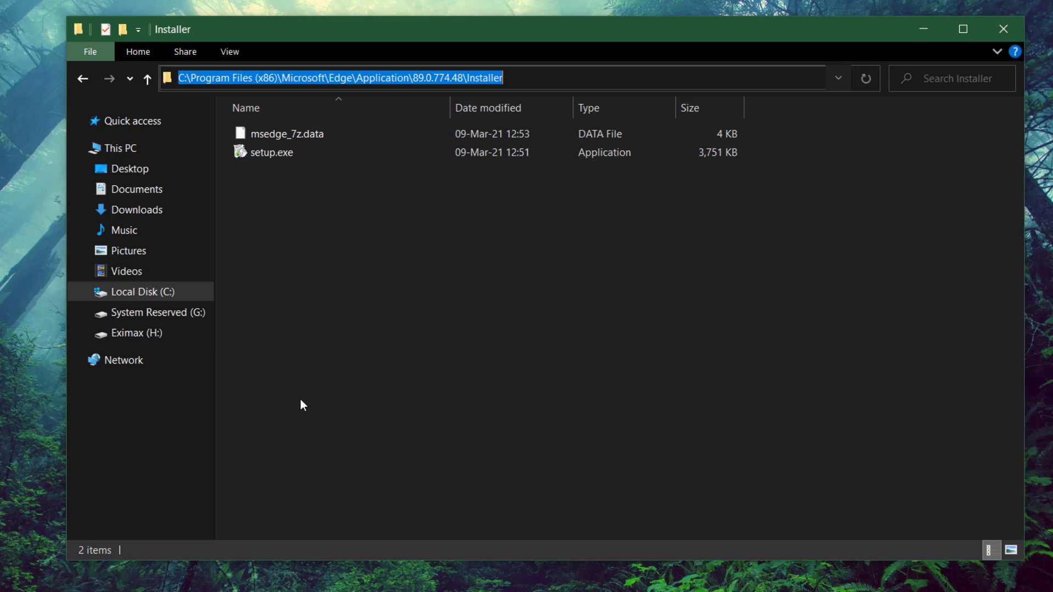
pyautogui.click(56, 584)
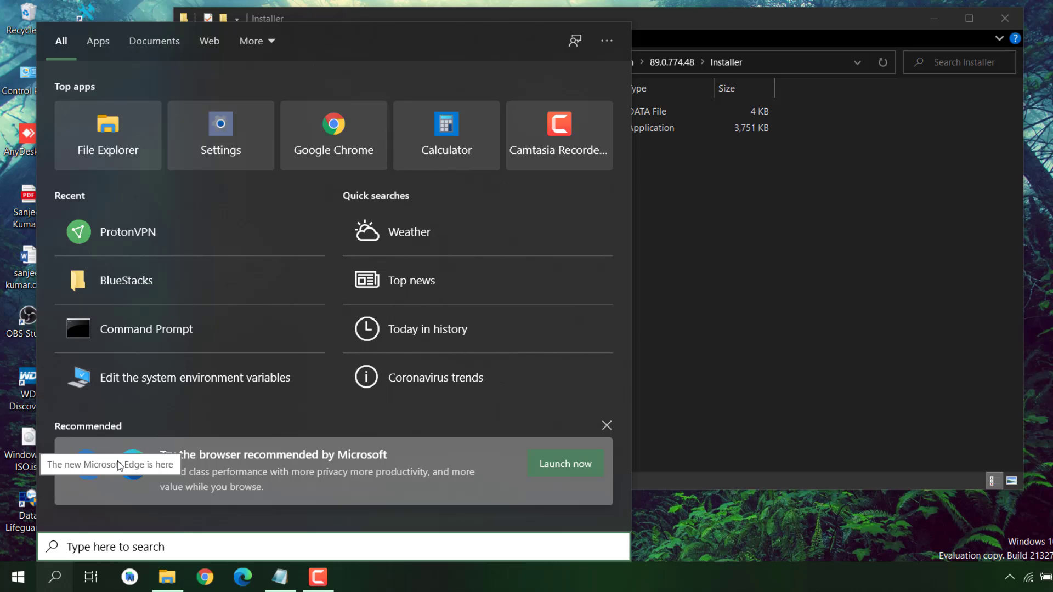
# - In an administrator Command Prompt, cd into Edge's 89.0.774.48 Installer folder
pyautogui.click(146, 329)
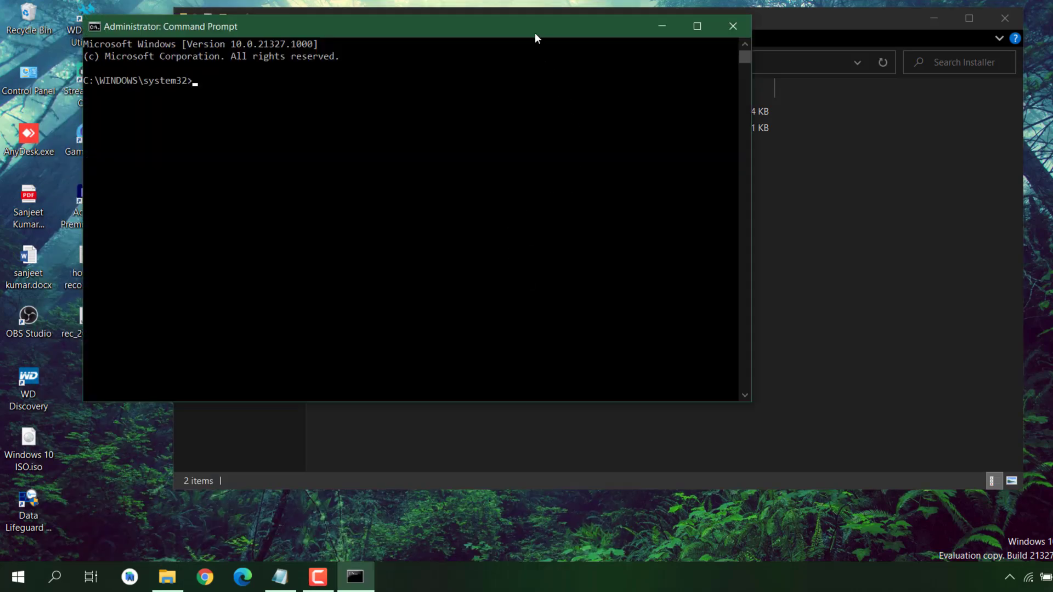
pyautogui.moveTo(535, 33); pyautogui.dragTo(726, 74)
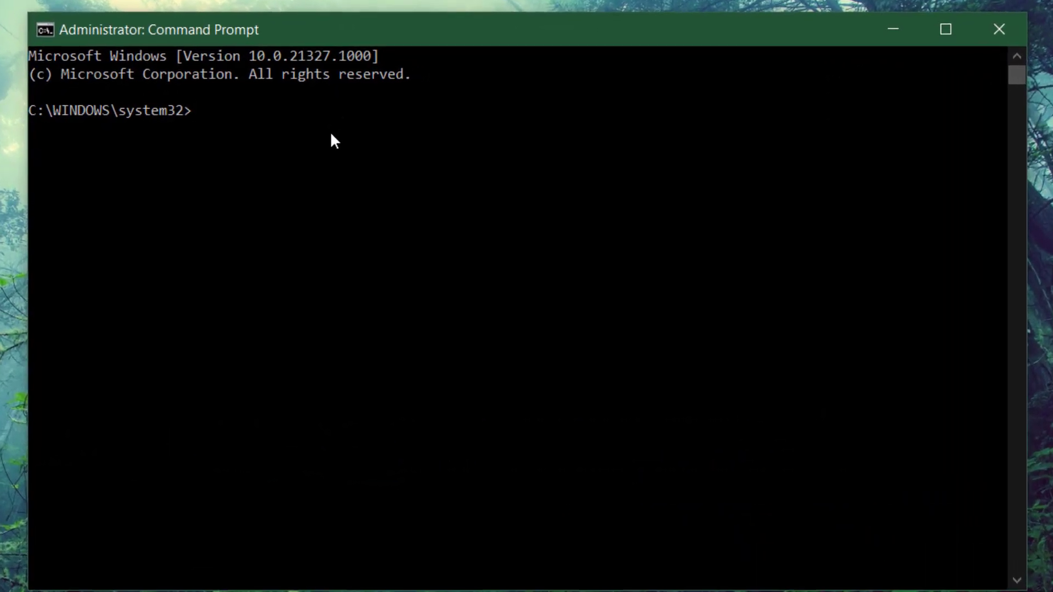
pyautogui.write('cd %PROGRAMFILES(X86)%\\Microsoft\\Edge\\Application\\8*\\Installer')
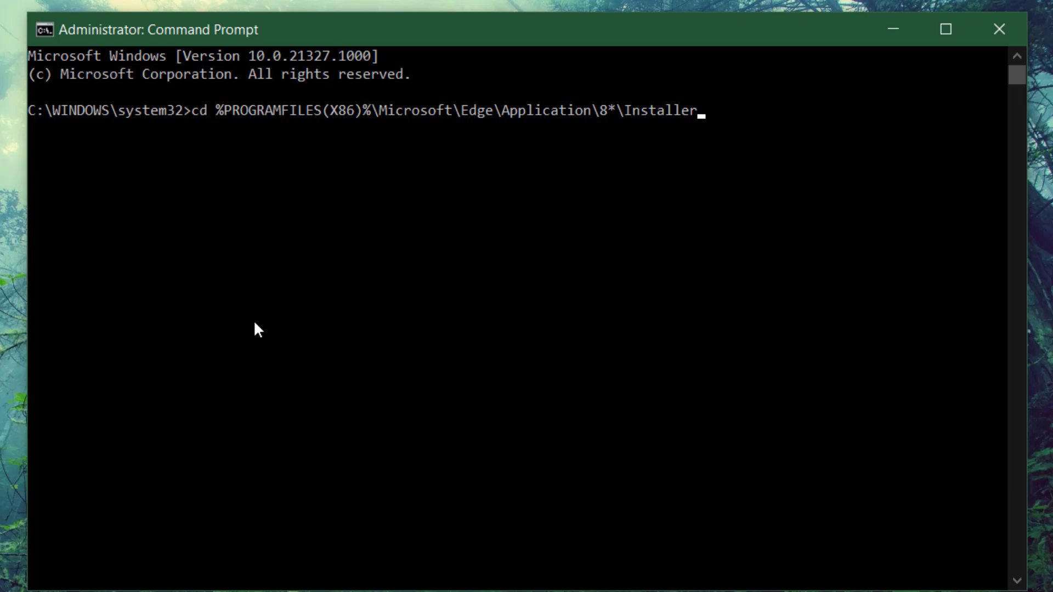
pyautogui.press('Return')
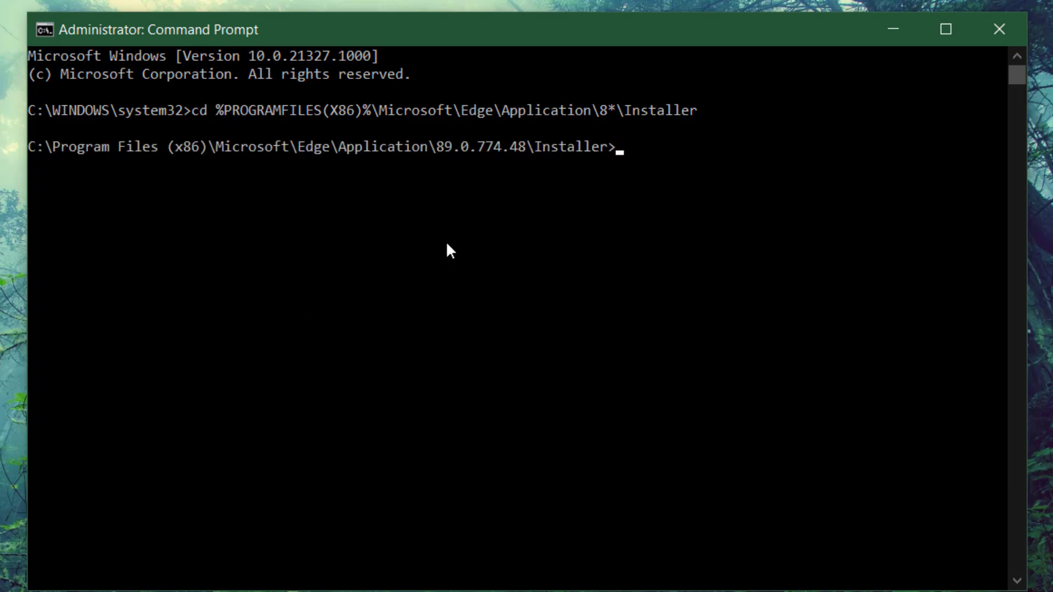
pyautogui.write('setup --uninstall --force-uninstall --system-level')
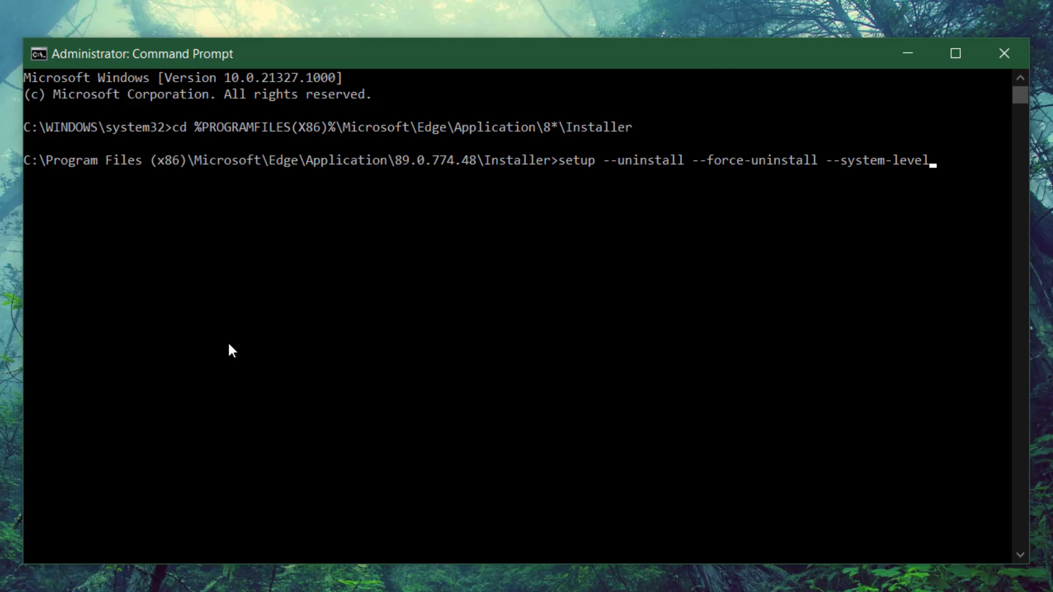
# - Run setup --uninstall --force-uninstall --system-level, then delete the broken Edge taskbar shortcut
pyautogui.press('Return')
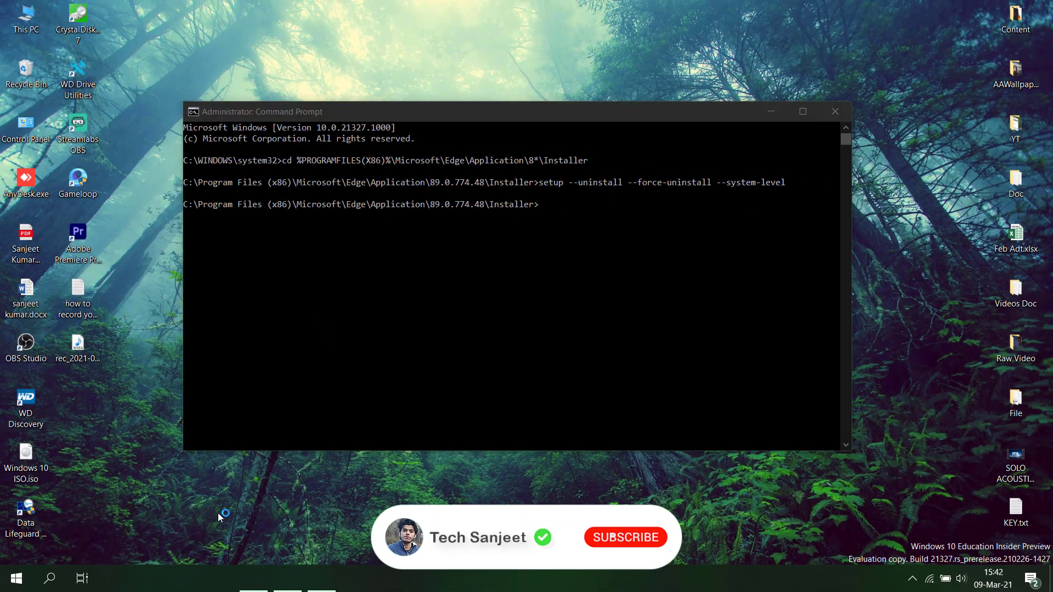
pyautogui.click(580, 215)
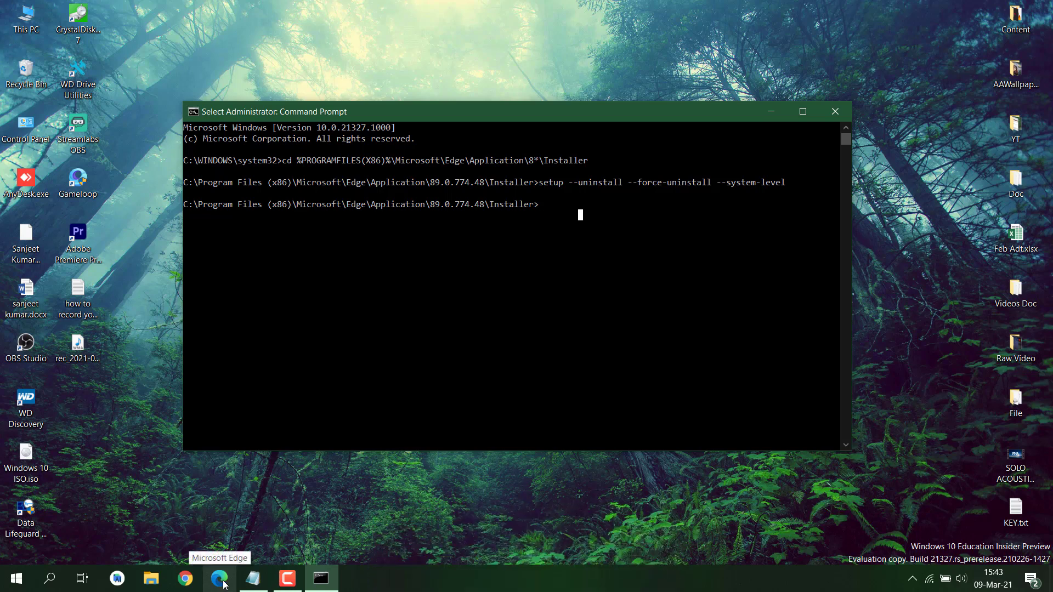
pyautogui.click(221, 578)
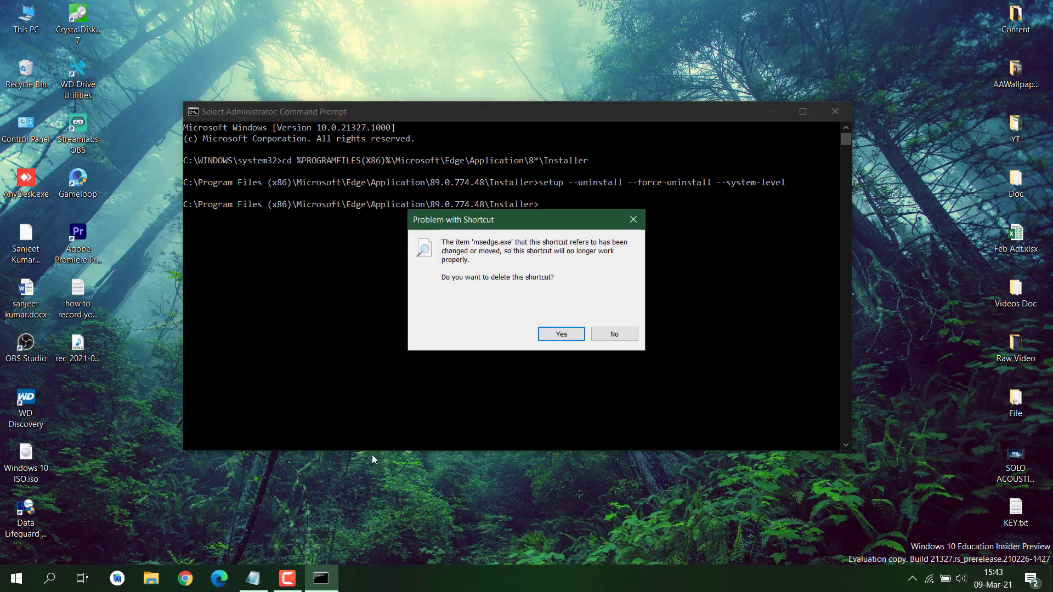
pyautogui.click(561, 334)
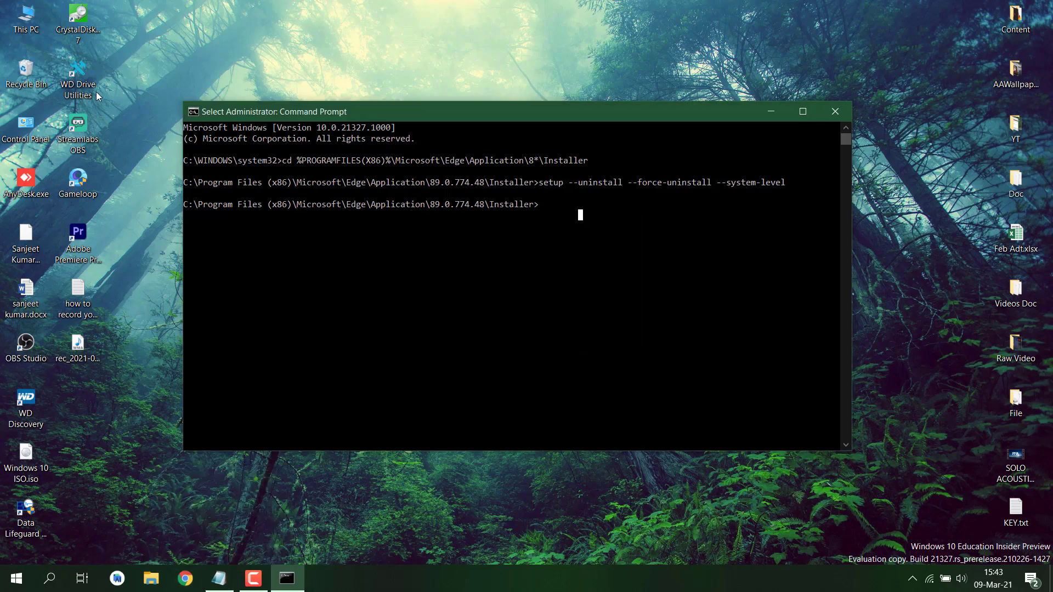
# - From This PC, open Edge's 89.0.774.48 Installer folder and confirm it is empty
pyautogui.doubleClick(34, 30)
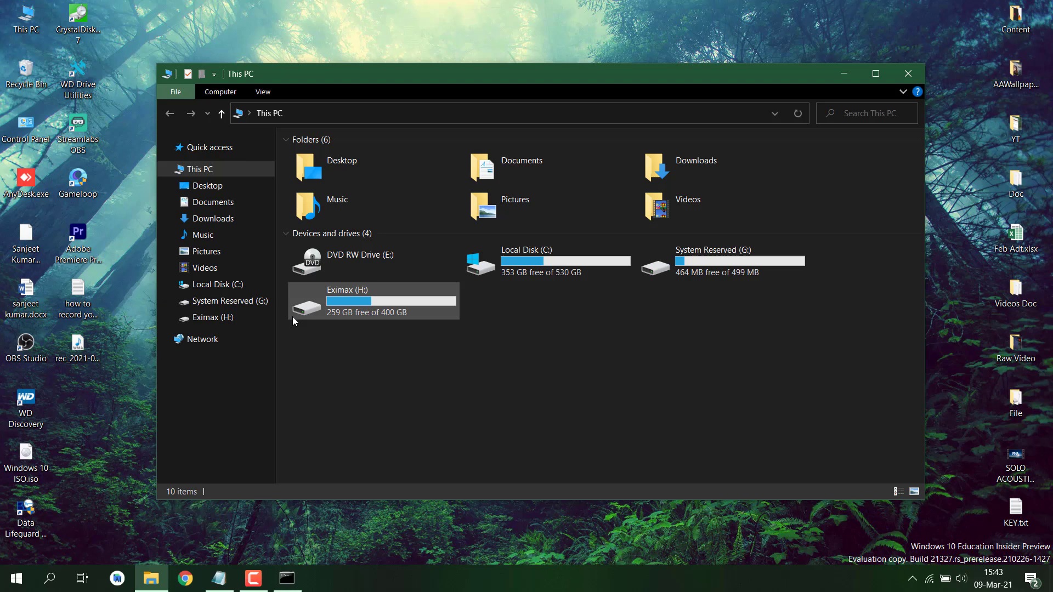
pyautogui.doubleClick(527, 272)
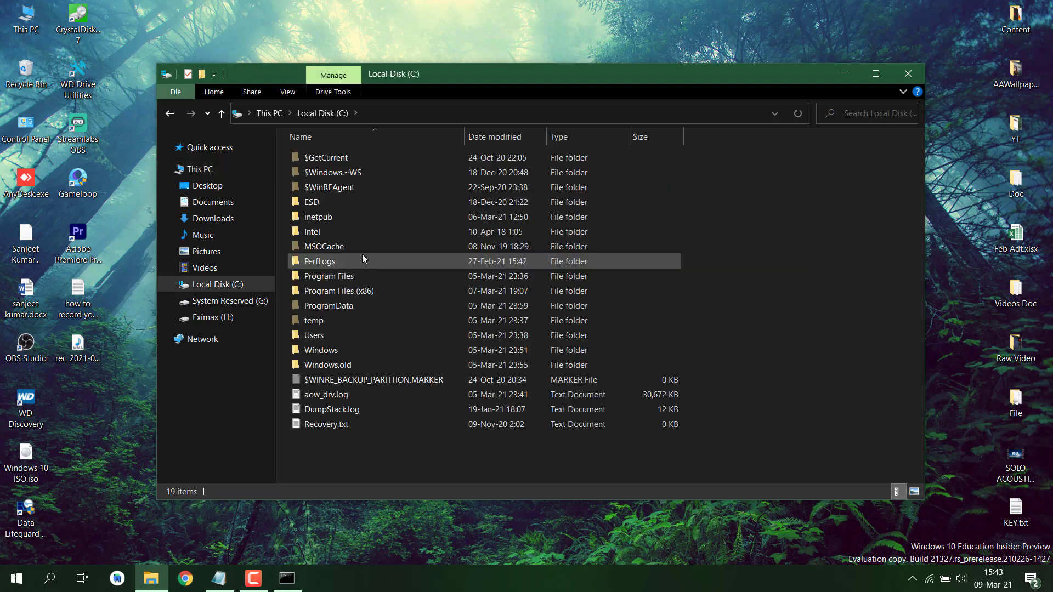
pyautogui.doubleClick(364, 291)
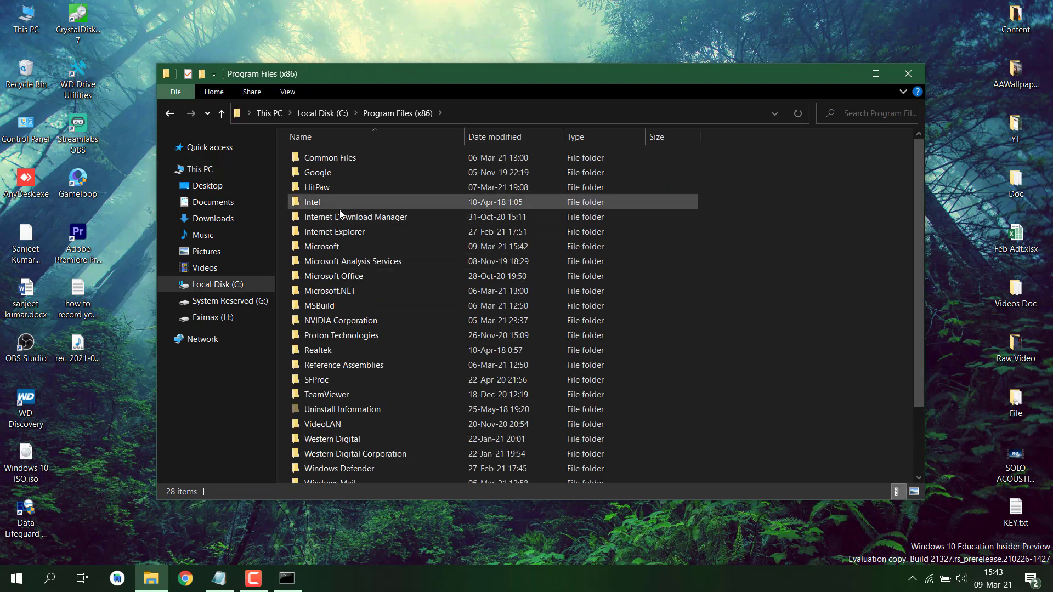
pyautogui.doubleClick(345, 291)
pyautogui.doubleClick(333, 162)
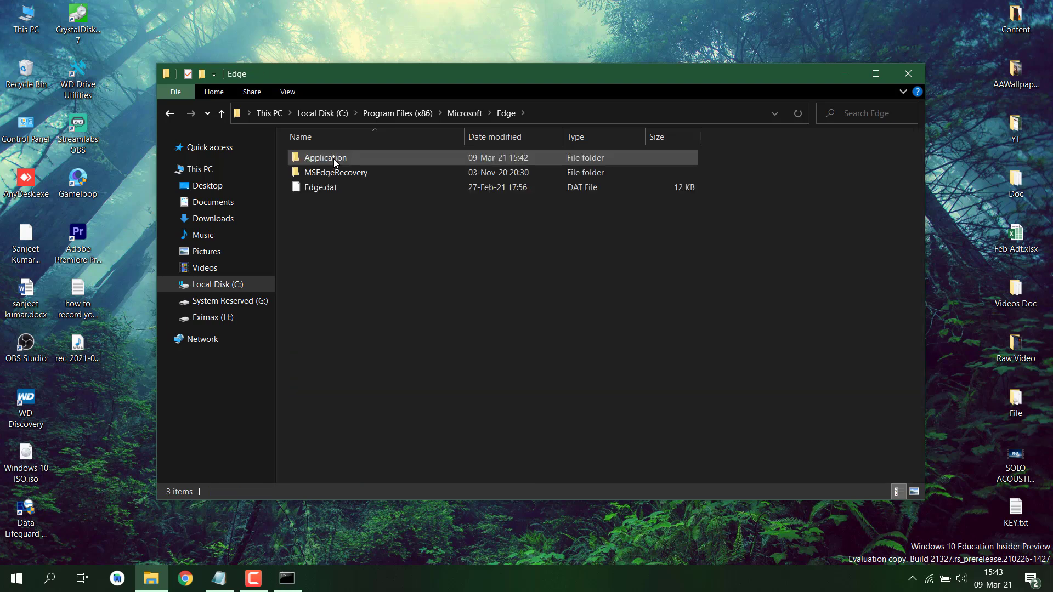
pyautogui.doubleClick(334, 159)
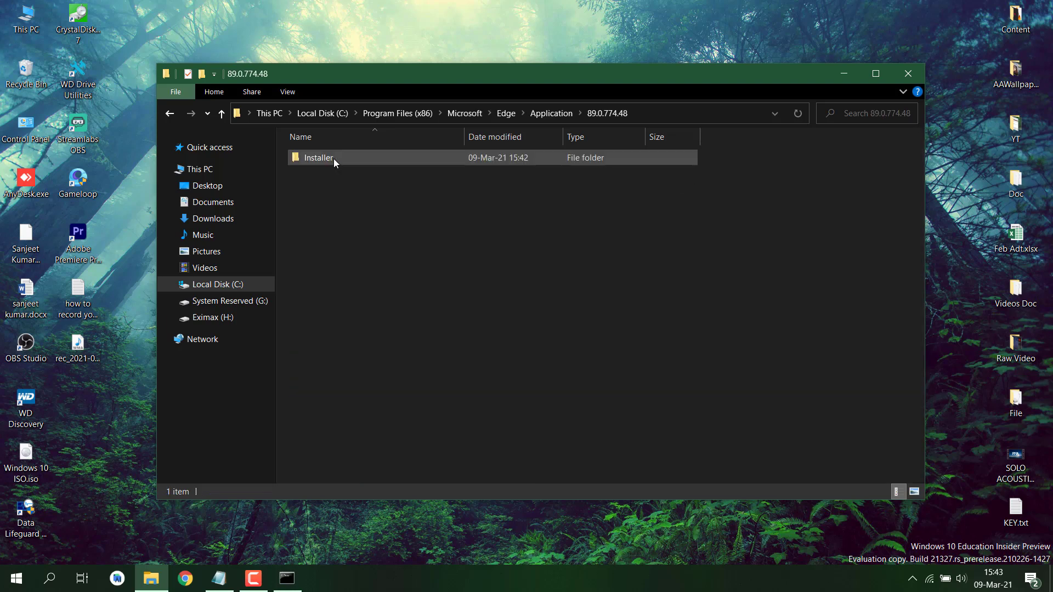
pyautogui.doubleClick(334, 160)
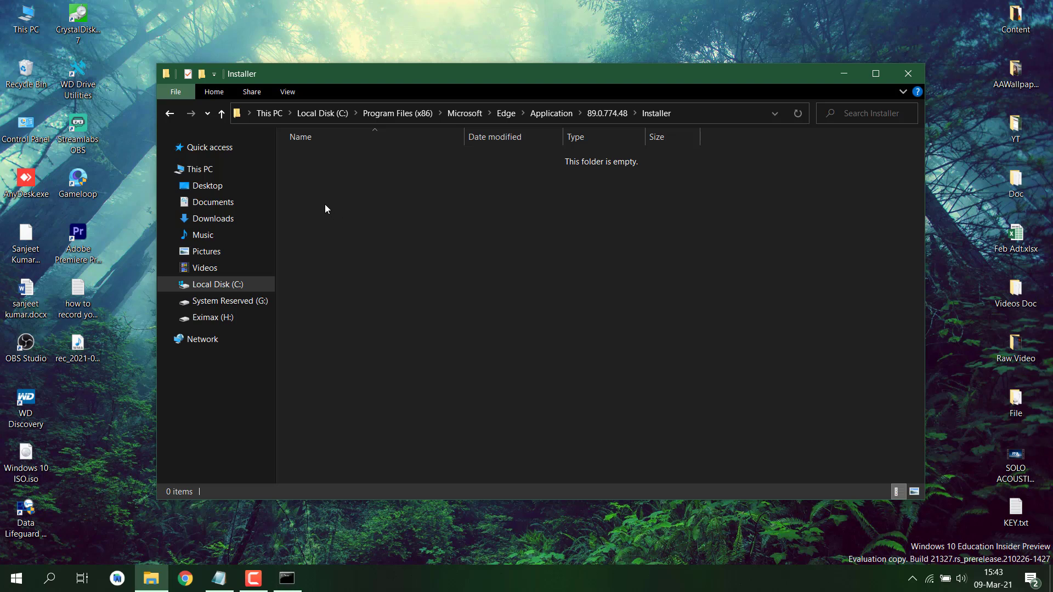
# - Close File Explorer and Command Prompt, then bring up Windows search
pyautogui.click(909, 73)
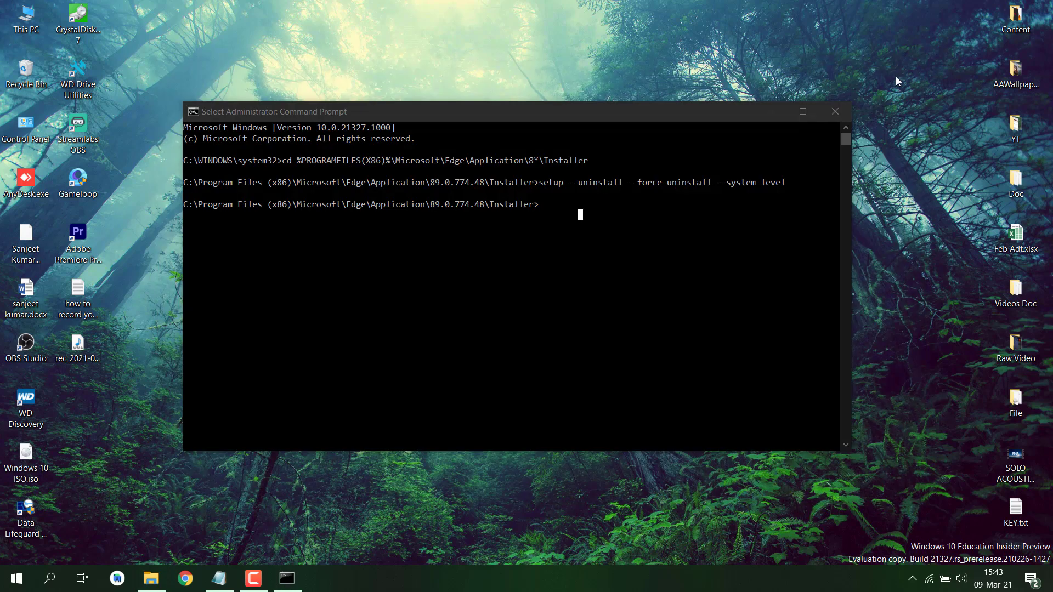
pyautogui.click(834, 108)
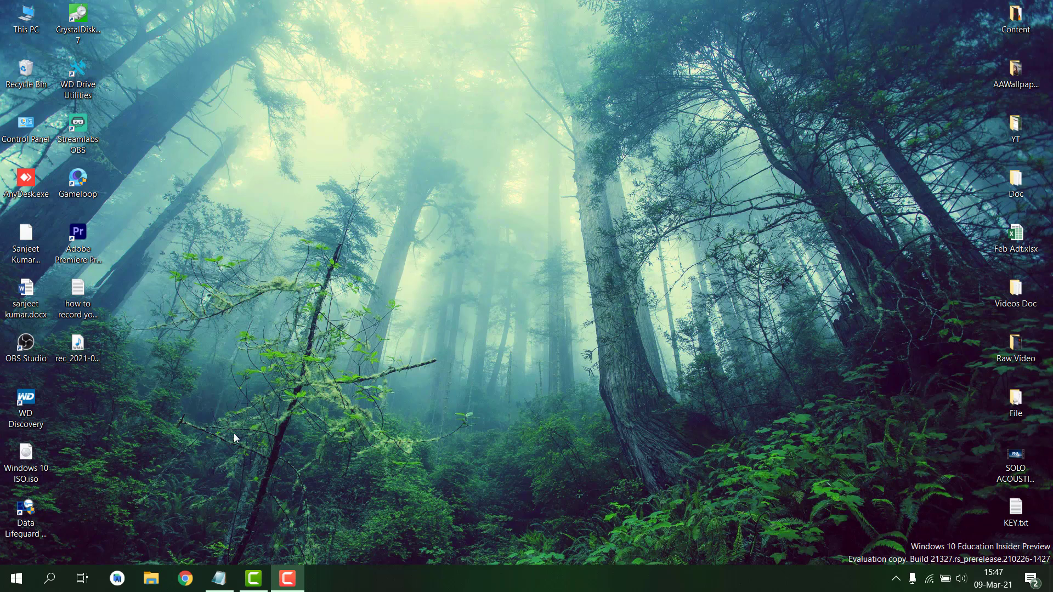
pyautogui.click(49, 578)
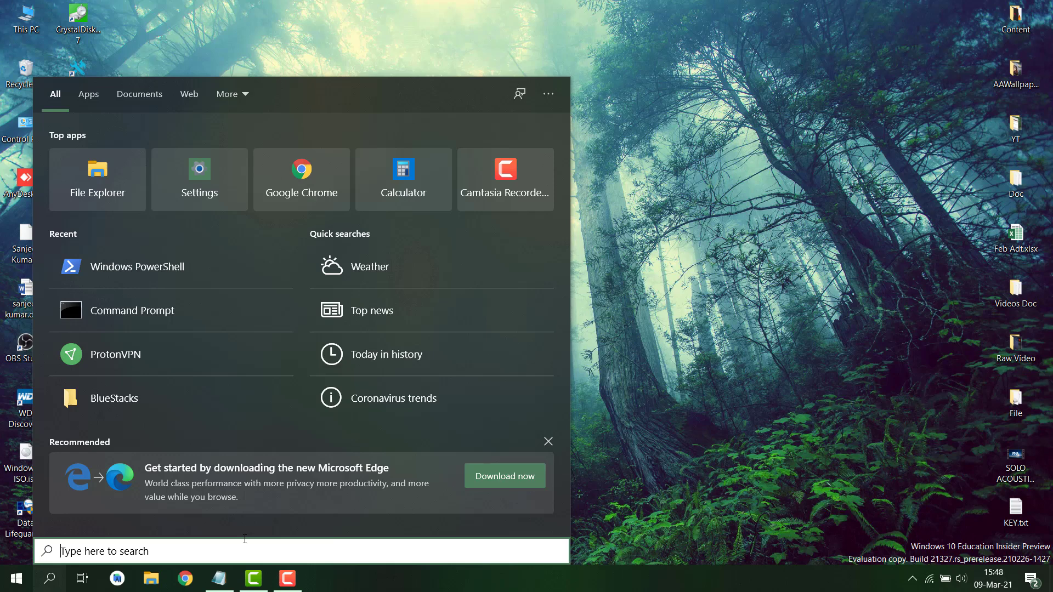
pyautogui.write('edge')
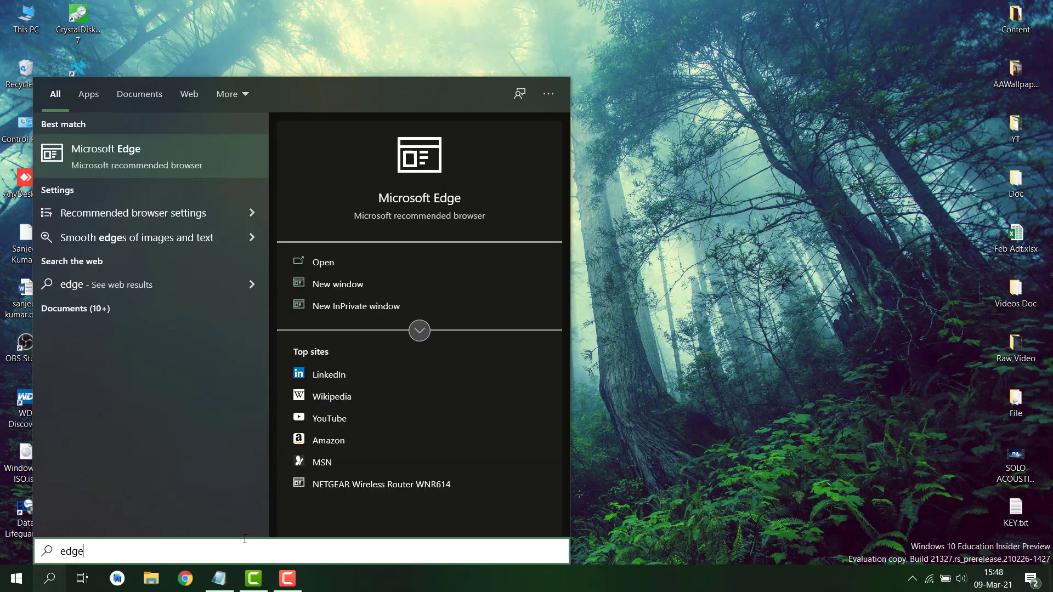
# - Search for 'edge', then clear it and search for 'microsoft'
pyautogui.press('BackSpace')
pyautogui.press('BackSpace')
pyautogui.press('BackSpace')
pyautogui.press('BackSpace')
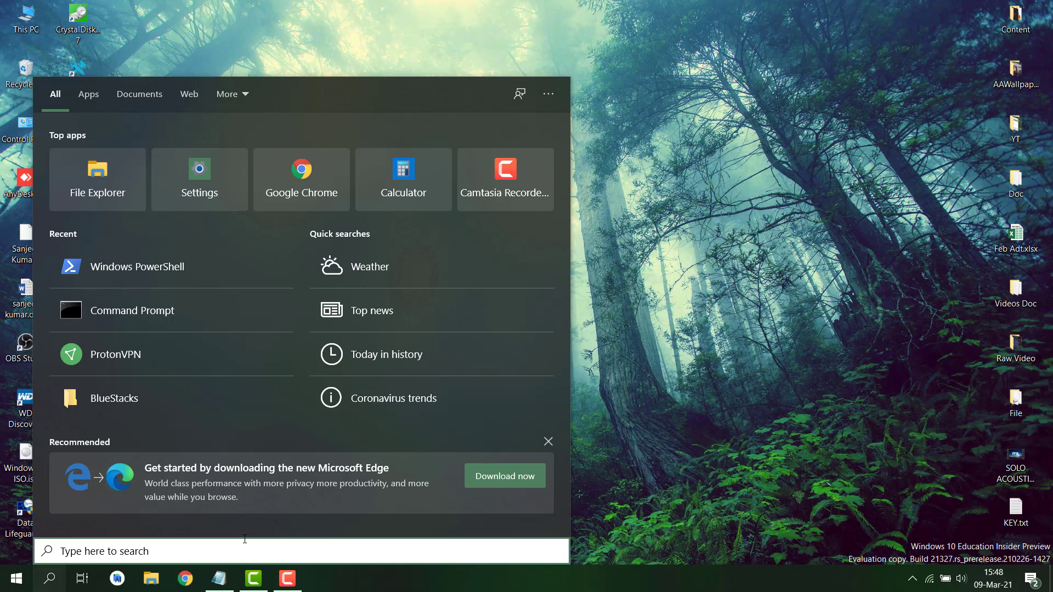
pyautogui.write('microsoft')
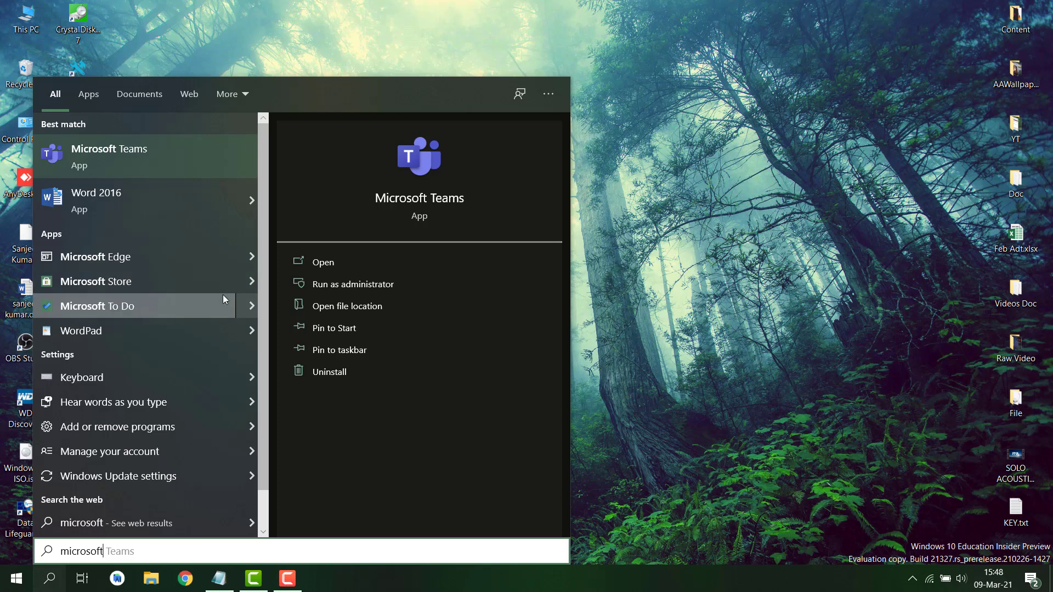
pyautogui.click(722, 237)
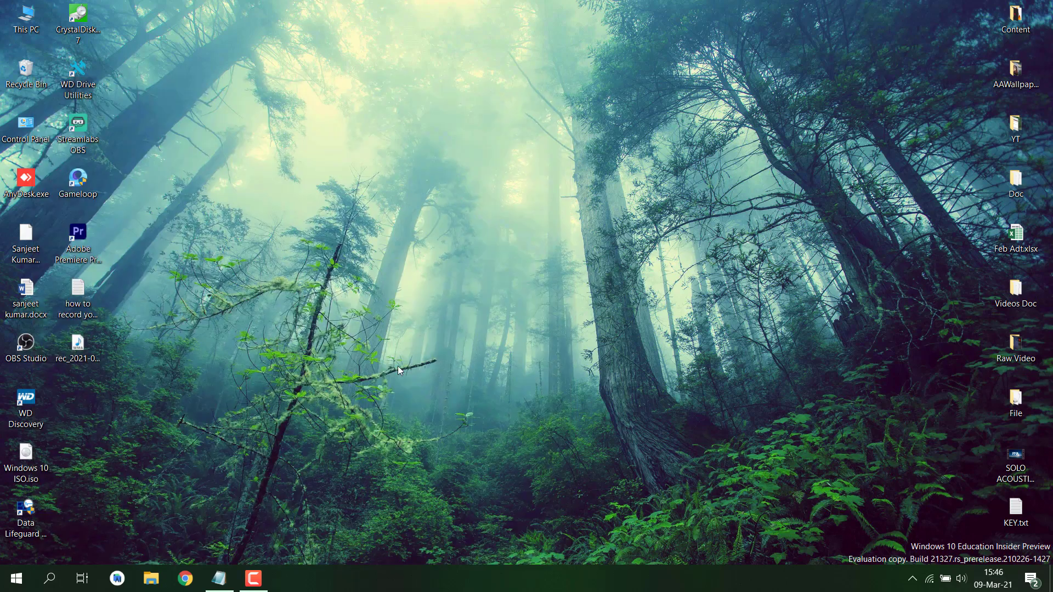